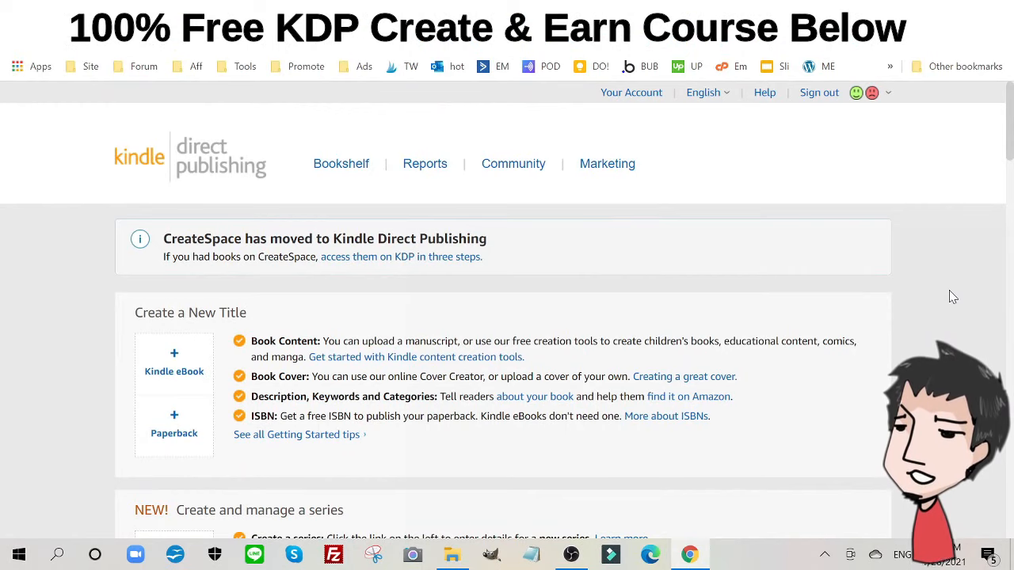
# Open the Promote and Advertise page for the published paperback Zoo Animals Coloring Book For Toddlers from the Bookshelf
pyautogui.scroll(-10, 953, 294)
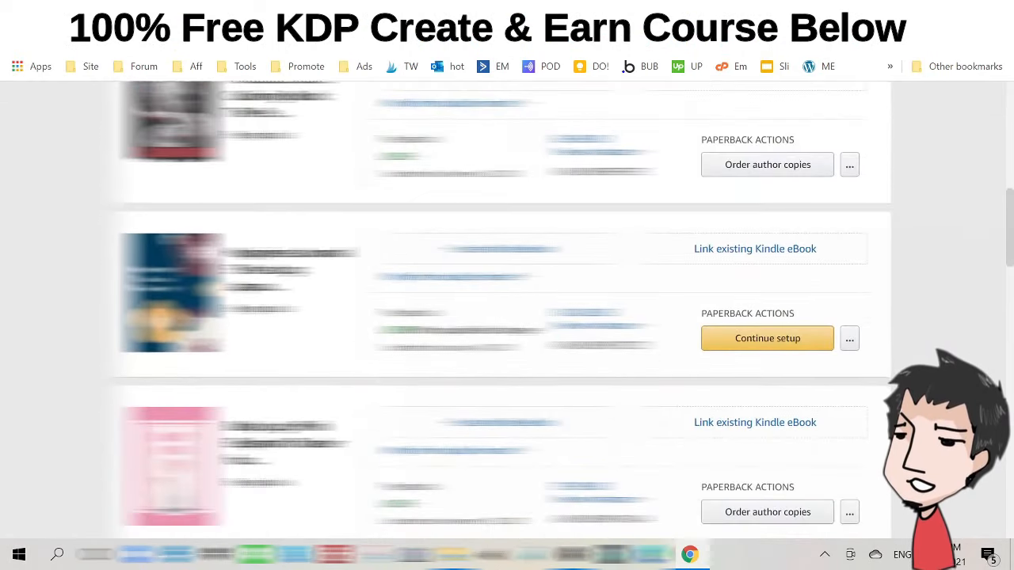
pyautogui.scroll(-4, 507, 309)
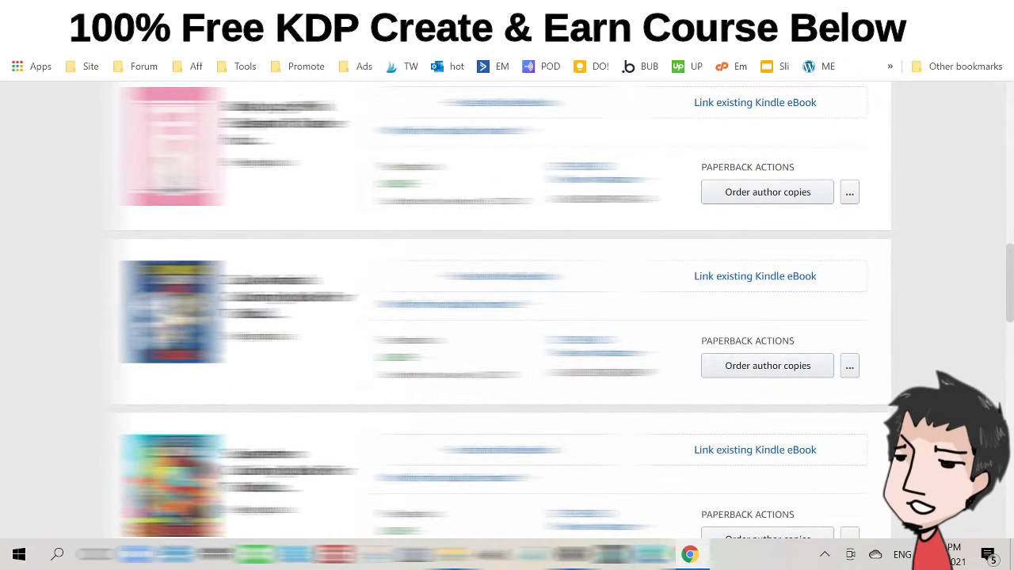
pyautogui.scroll(5, 879, 348)
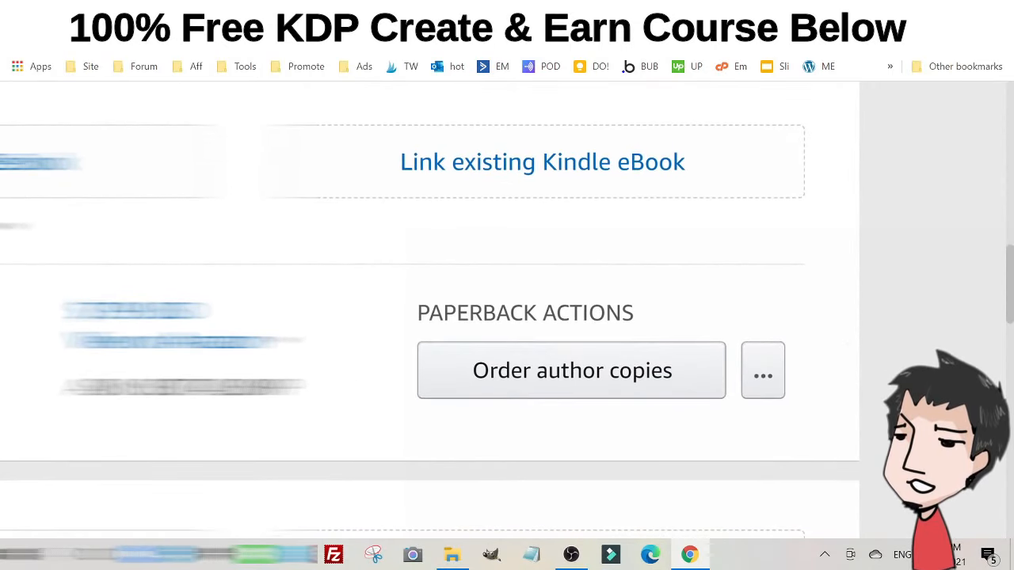
pyautogui.scroll(-2, 427, 309)
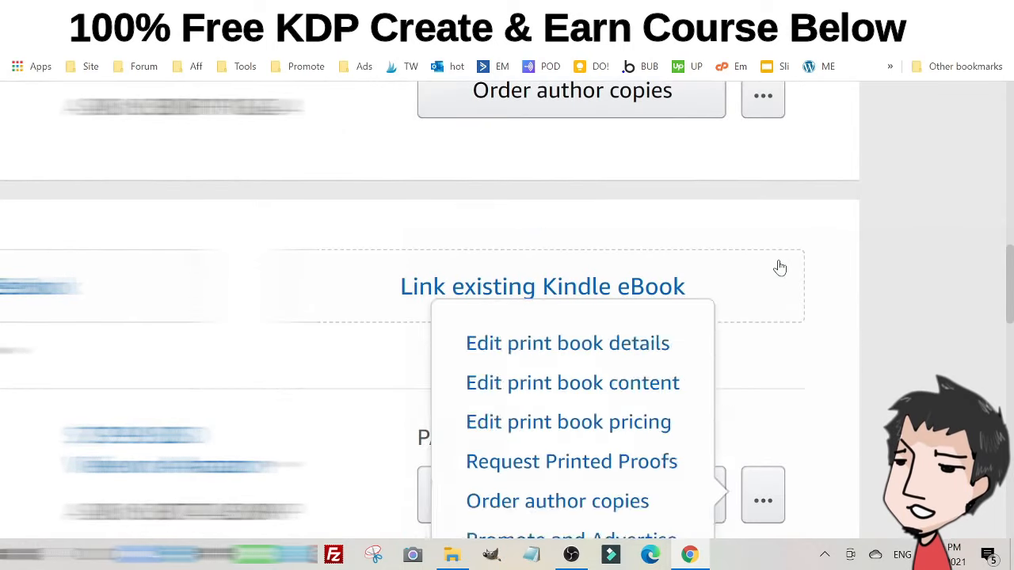
pyautogui.moveTo(759, 485)
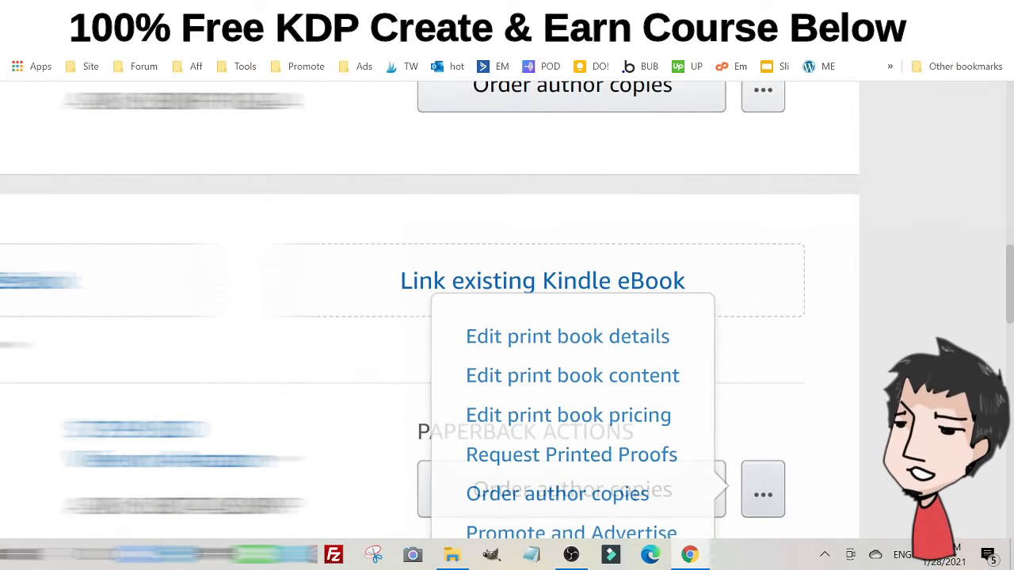
pyautogui.scroll(-2, 759, 487)
pyautogui.moveTo(760, 356)
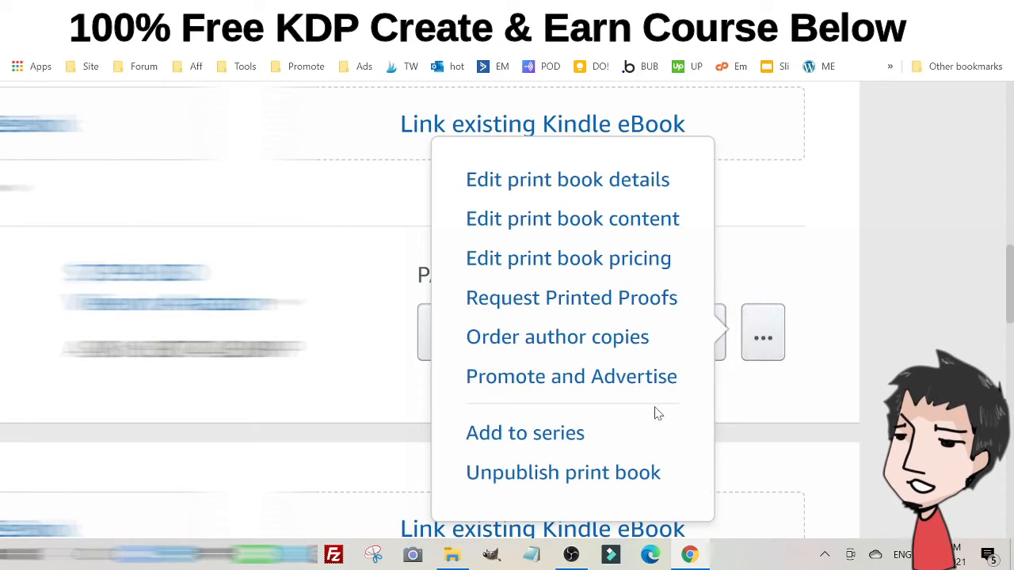
pyautogui.click(543, 377)
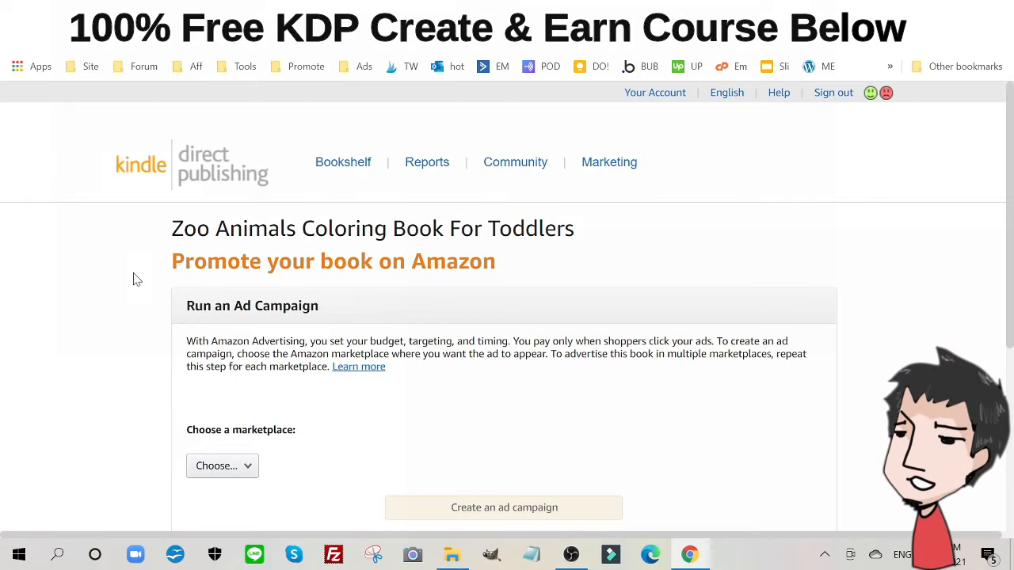
# Create an ad campaign for the Amazon.com marketplace using the Sponsored Products campaign type
pyautogui.scroll(-2, 142, 285)
pyautogui.scroll(1, 151, 305)
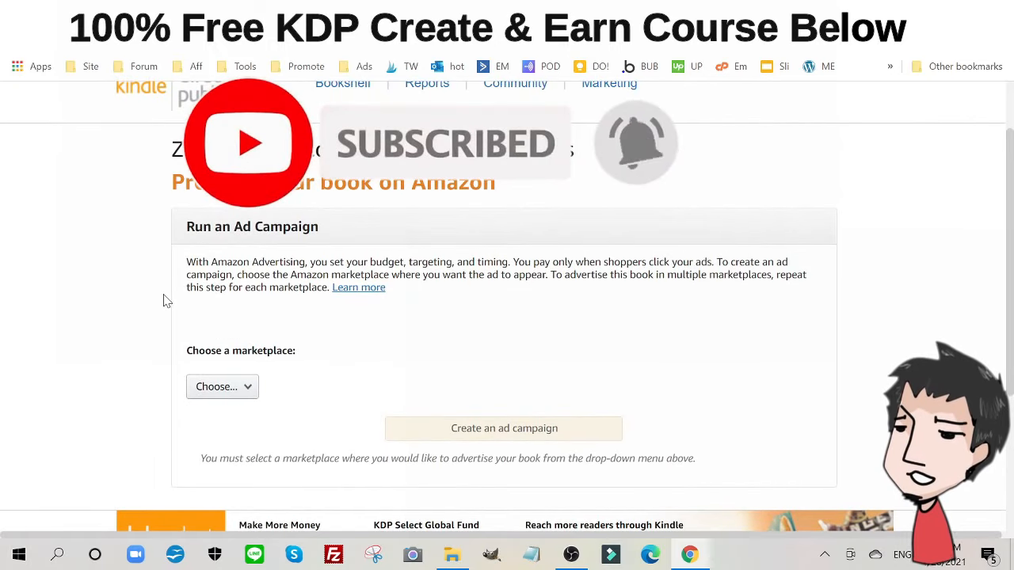
pyautogui.click(247, 387)
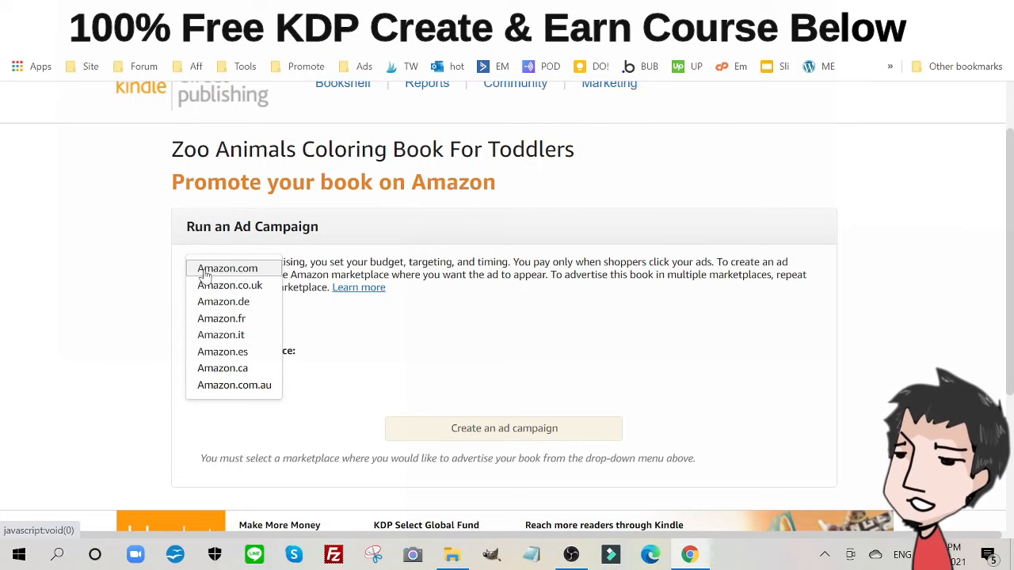
pyautogui.click(244, 271)
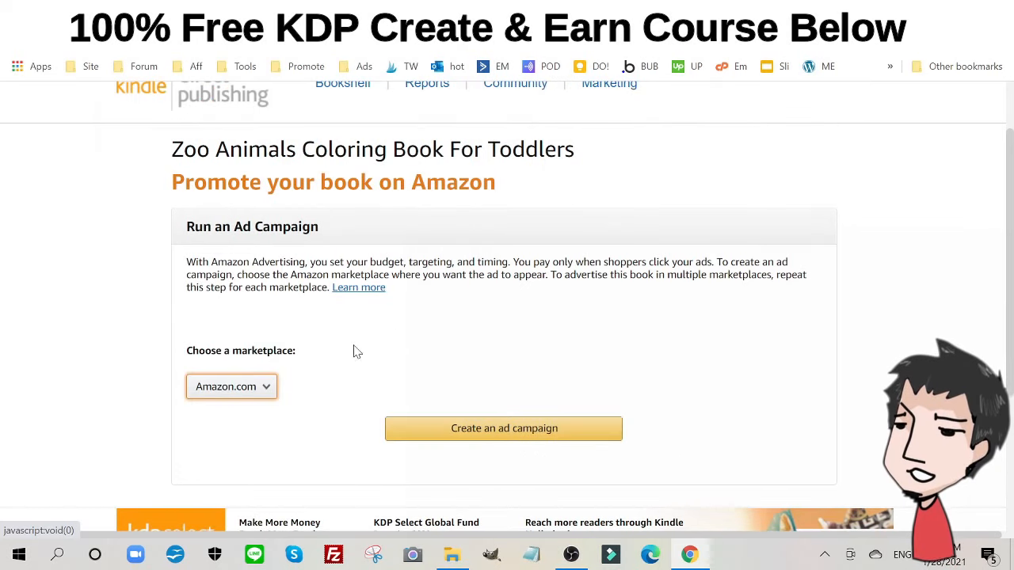
pyautogui.click(514, 439)
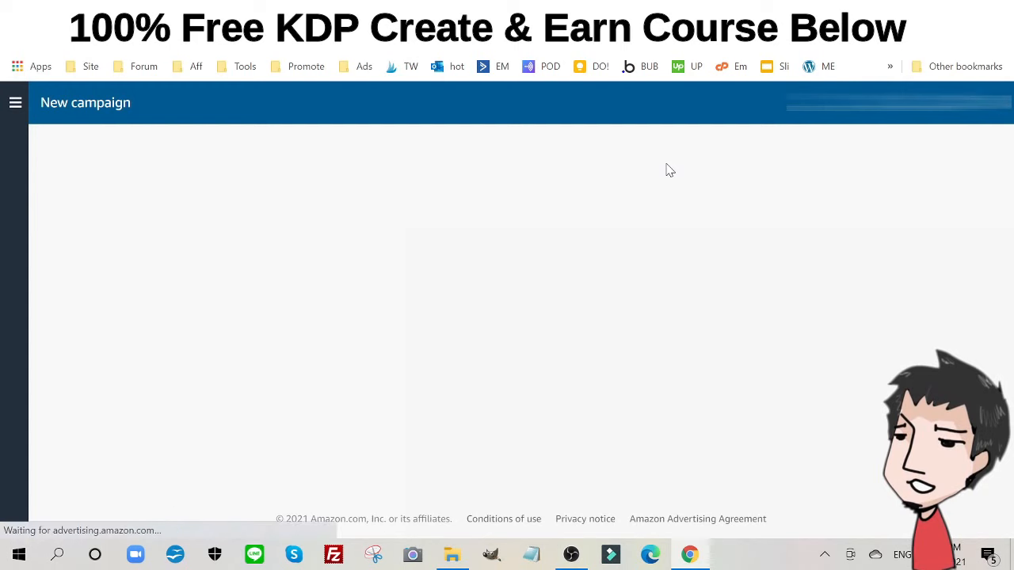
pyautogui.scroll(-1, 412, 246)
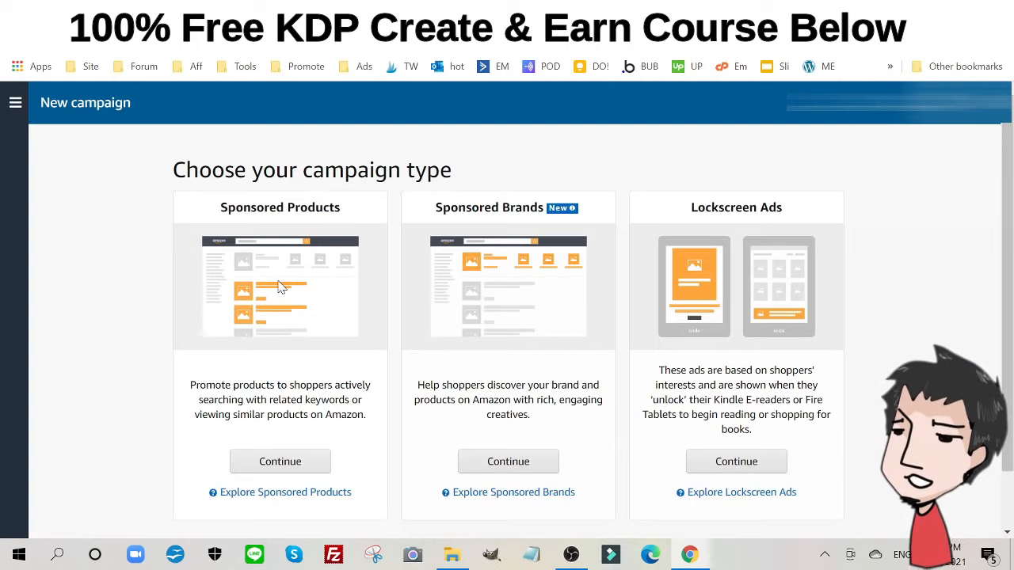
pyautogui.click(294, 463)
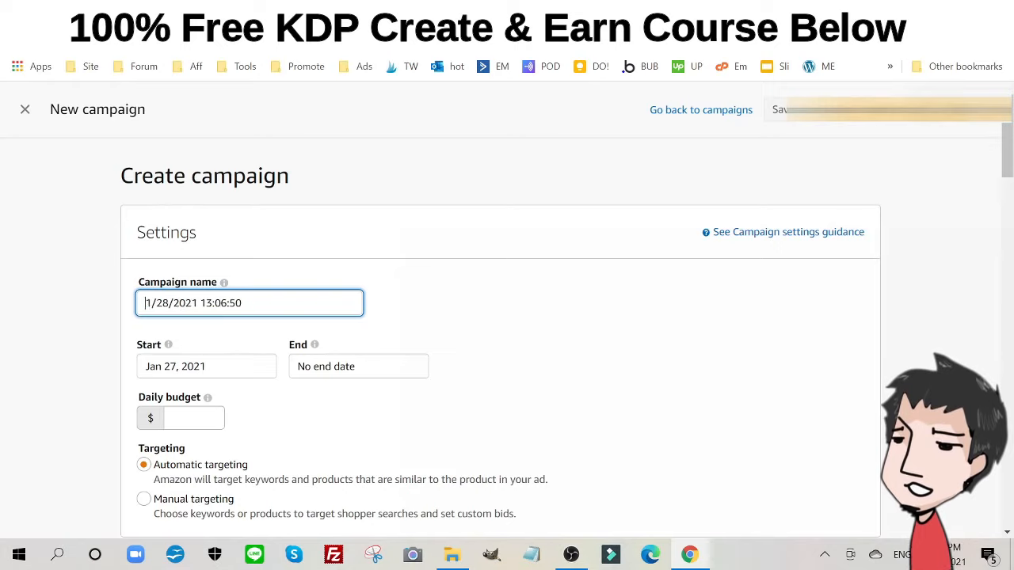
# Name the campaign "zoo animal coloring 1/28/21", shortening the year and removing the time
pyautogui.write('zoo')
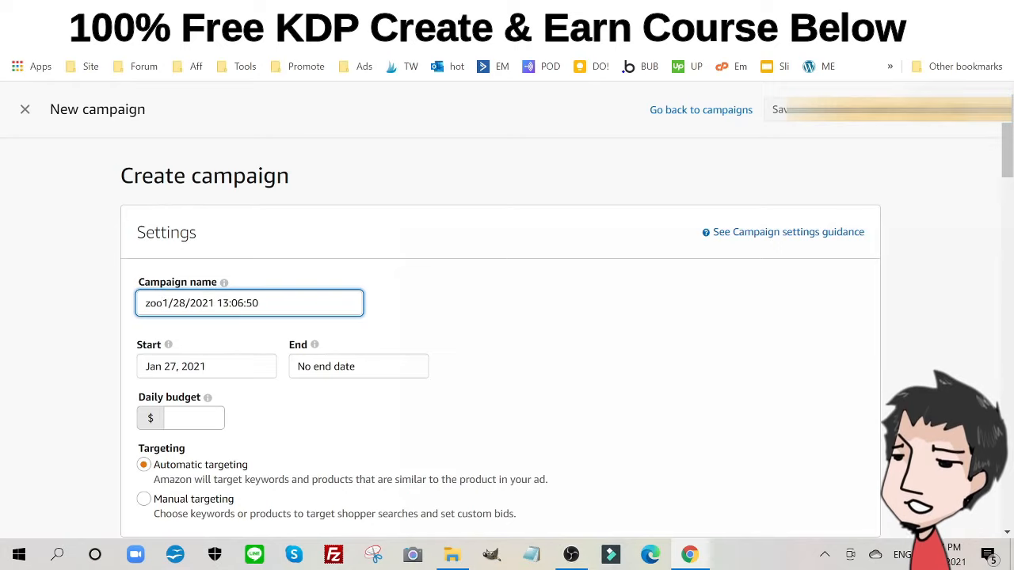
pyautogui.write(' animal ')
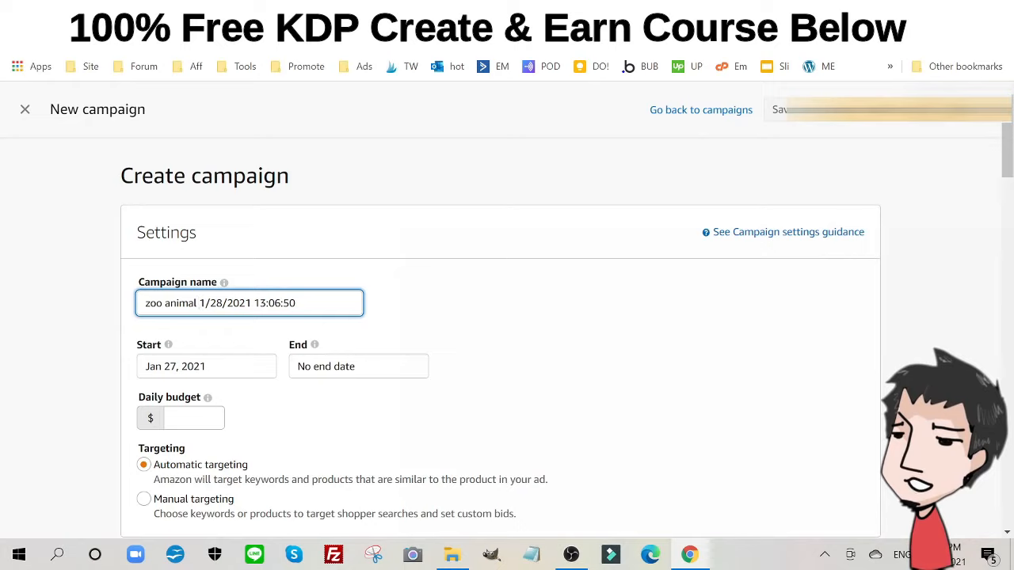
pyautogui.write('coloring')
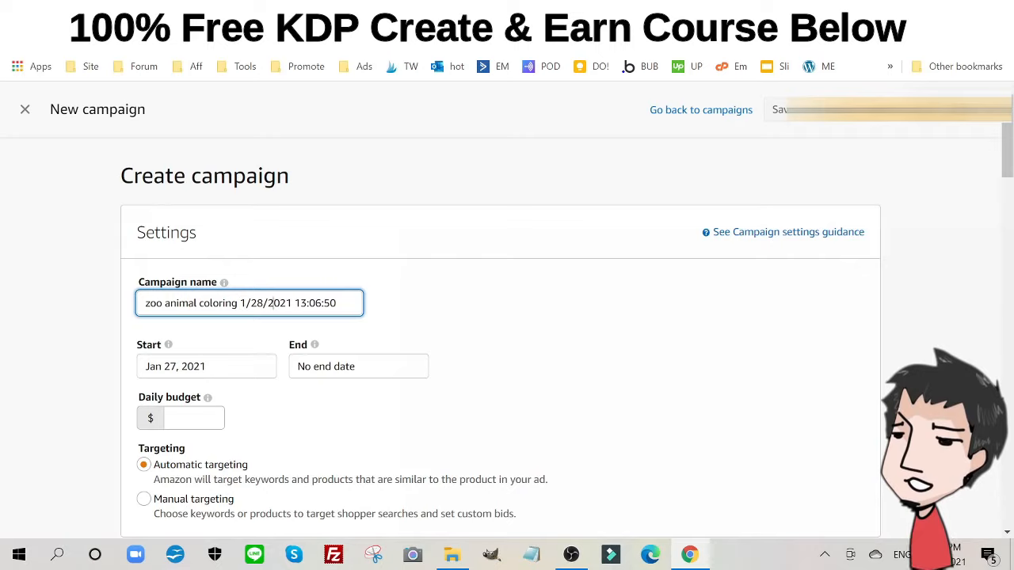
pyautogui.press('BackSpace')
pyautogui.press('BackSpace')
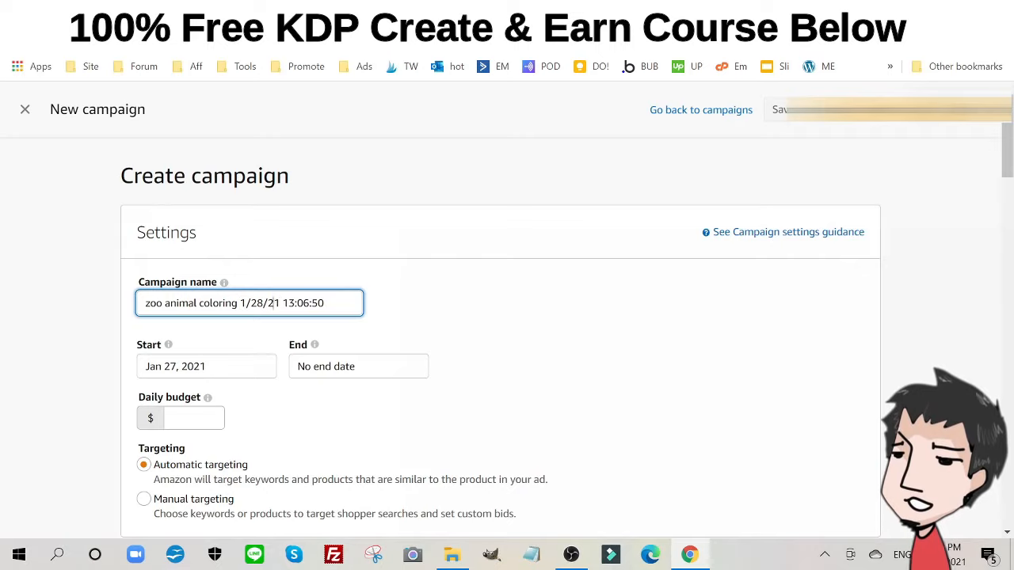
pyautogui.press('Delete')
pyautogui.press('Delete')
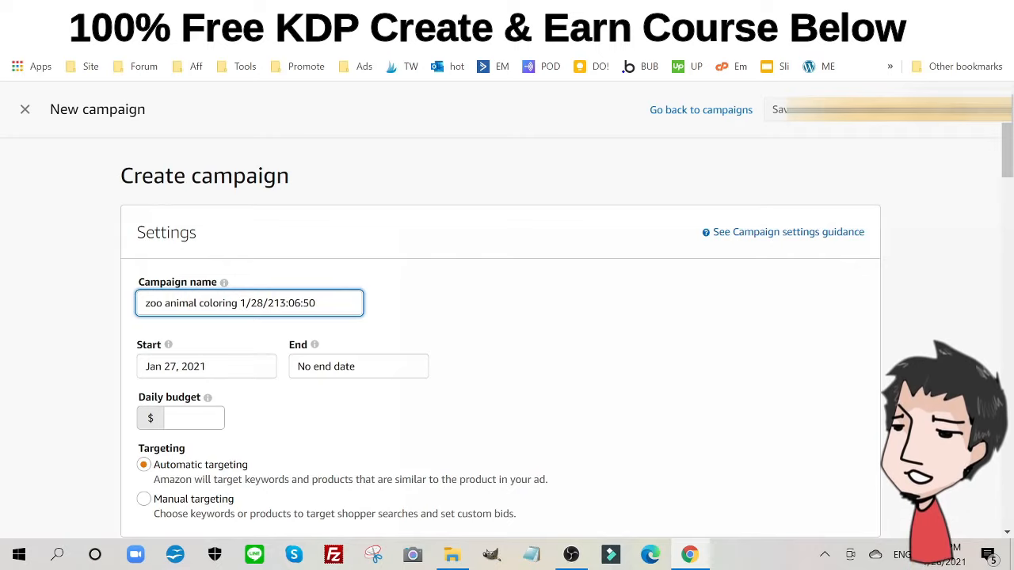
pyautogui.press('Delete')
pyautogui.press('Delete')
pyautogui.press('Delete')
pyautogui.press('Delete')
pyautogui.press('Delete')
pyautogui.press('Delete')
pyautogui.press('Delete')
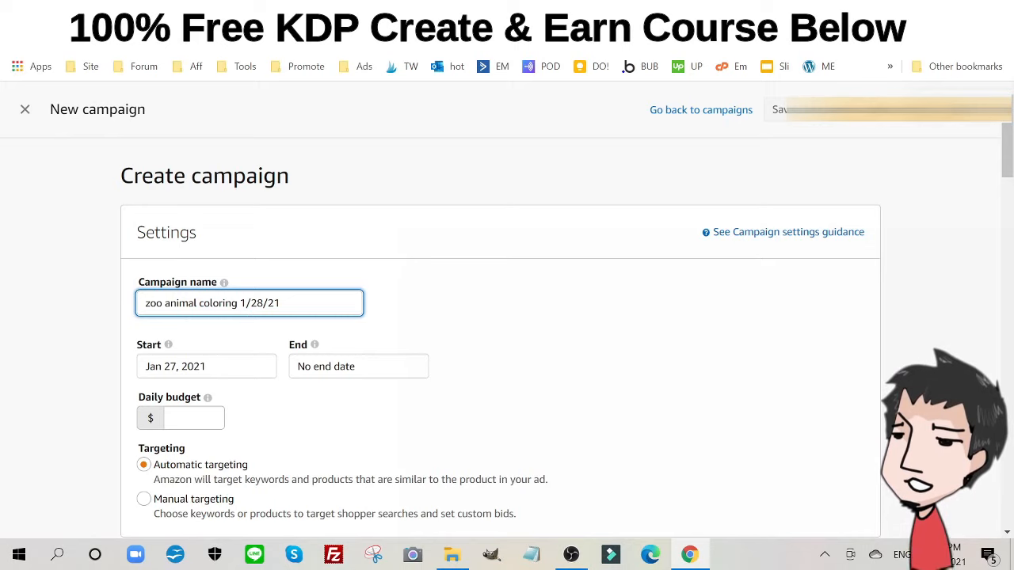
pyautogui.hotkey('shift', 'Left')
pyautogui.hotkey('shift', 'Left')
pyautogui.hotkey('shift', 'Left')
pyautogui.hotkey('shift', 'Left')
pyautogui.hotkey('shift', 'Left')
# Set the campaign's daily budget to $4 and choose manual targeting
pyautogui.scroll(-2, 217, 353)
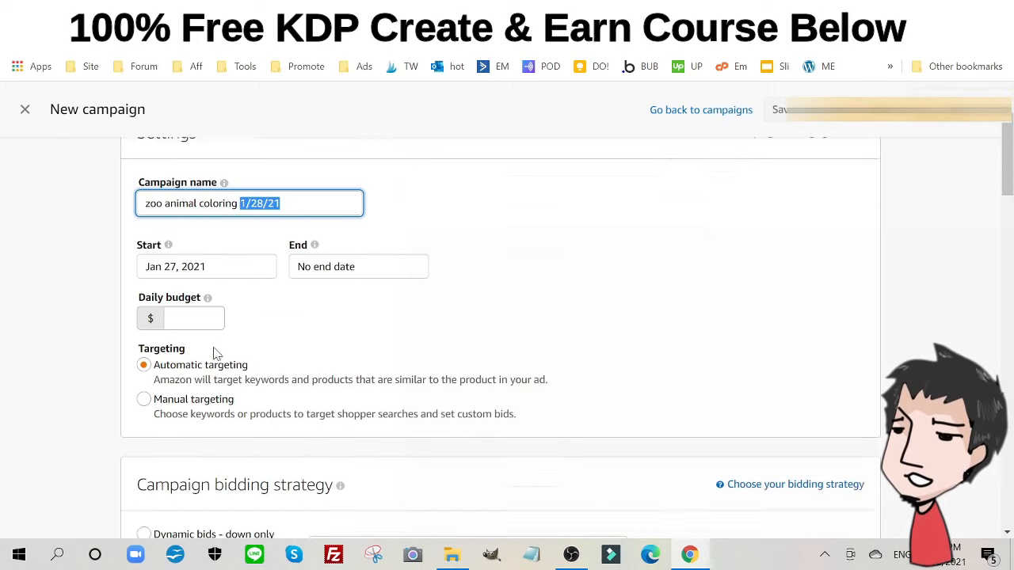
pyautogui.moveTo(203, 241)
pyautogui.click(194, 260)
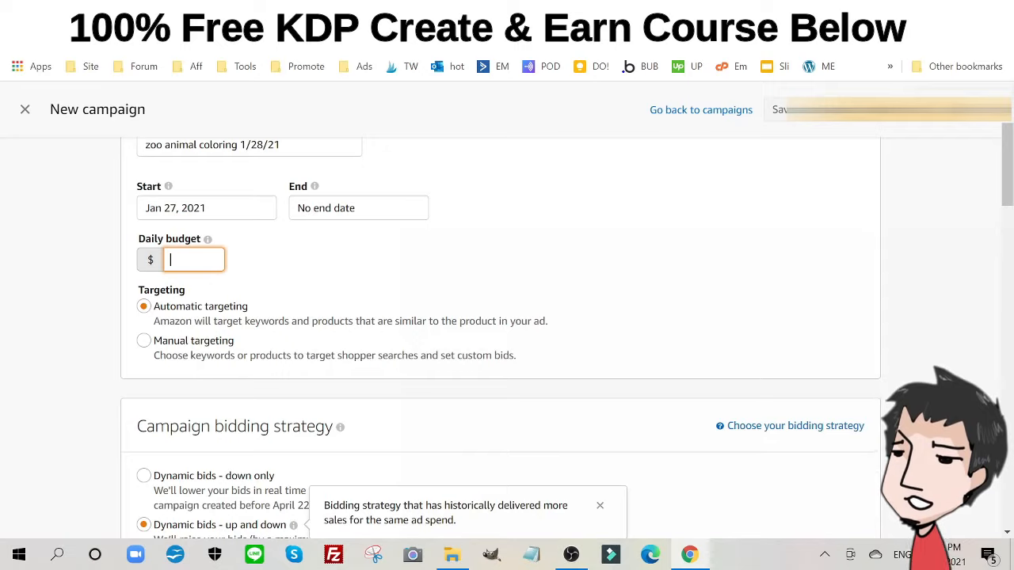
pyautogui.write('4')
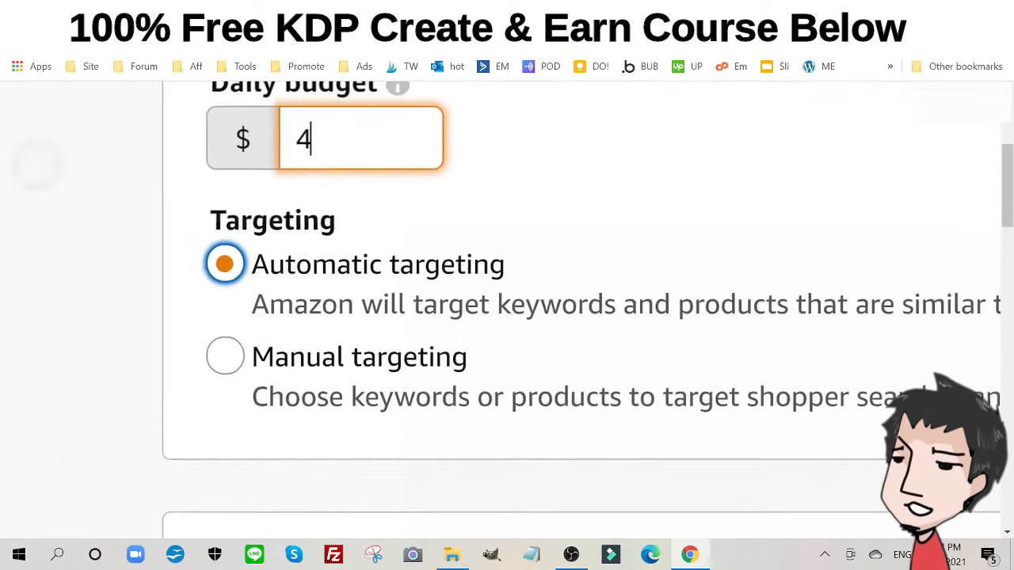
pyautogui.click(209, 355)
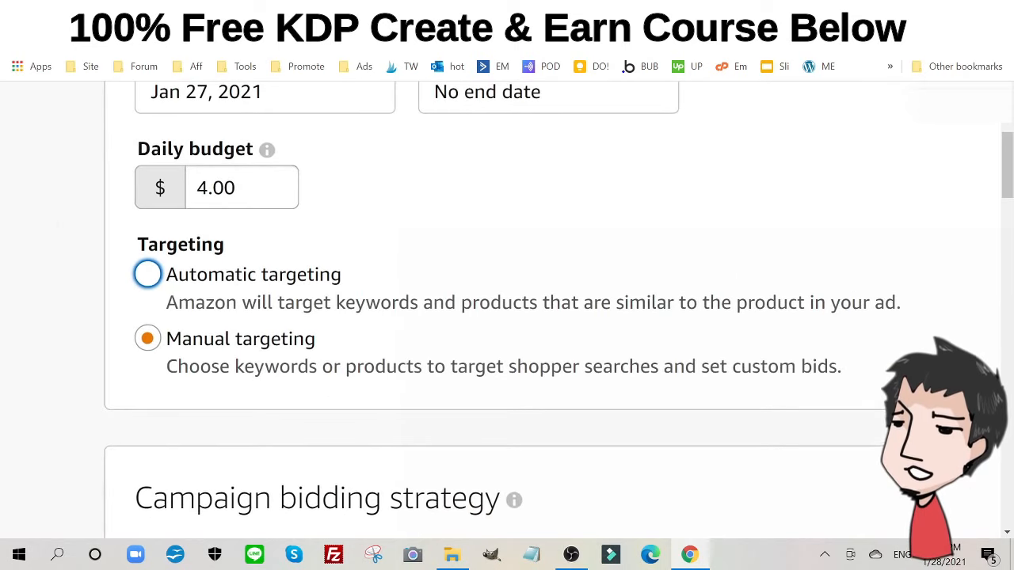
# Choose "Dynamic bids - down only" as the campaign bidding strategy
pyautogui.scroll(-3, 305, 220)
pyautogui.scroll(1, 306, 220)
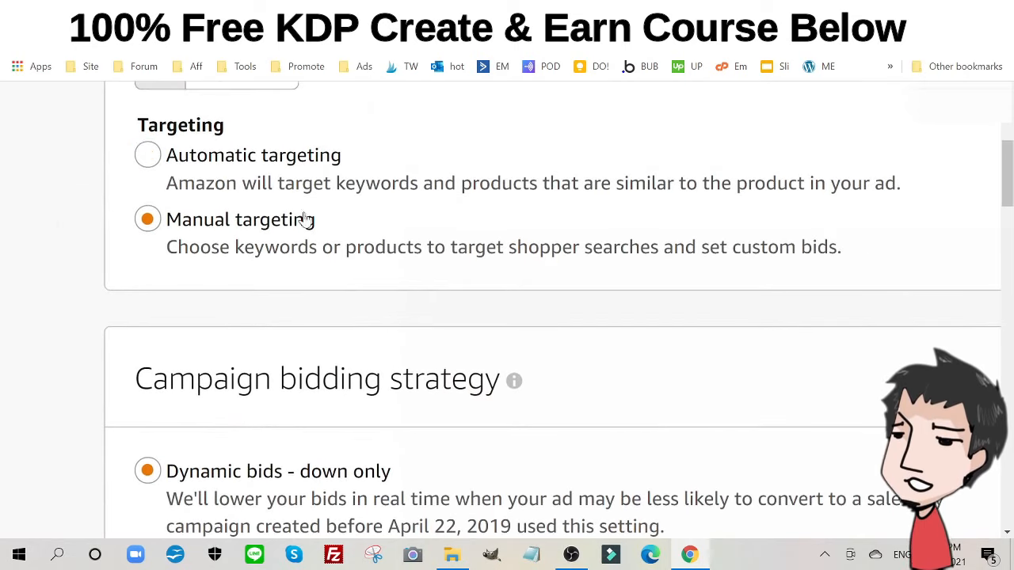
pyautogui.scroll(-3, 584, 267)
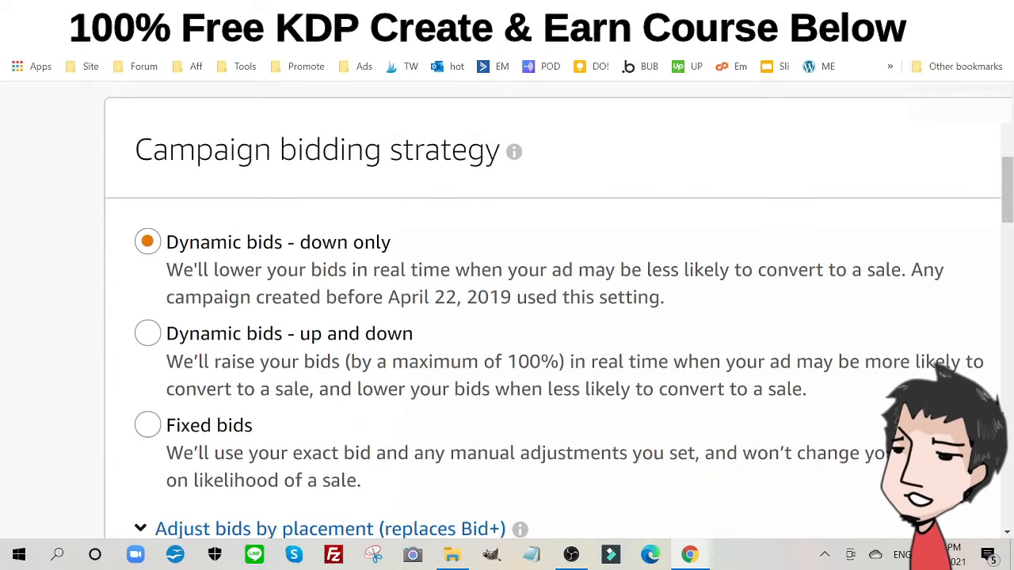
pyautogui.scroll(-1, 507, 204)
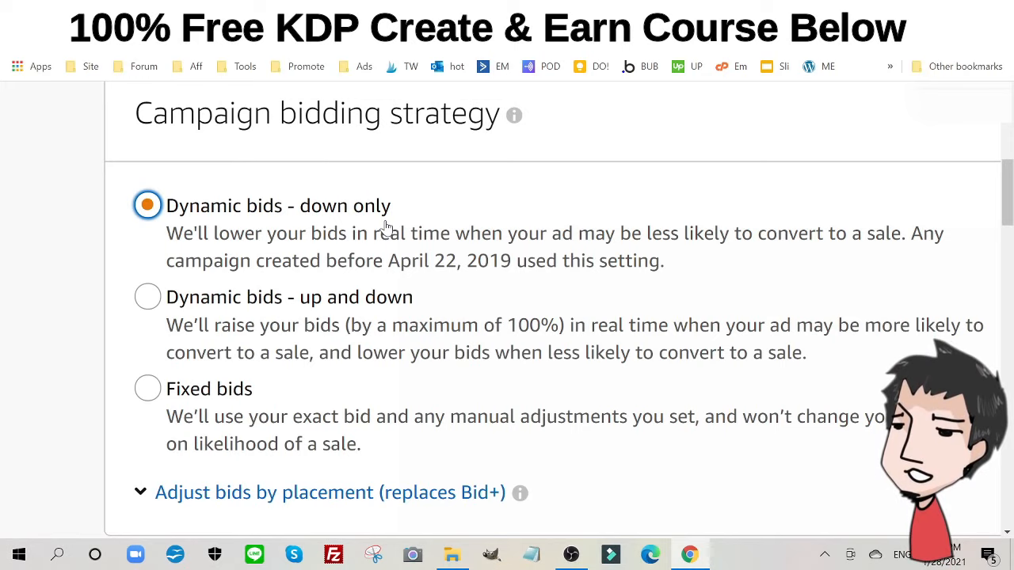
pyautogui.scroll(-1, 386, 227)
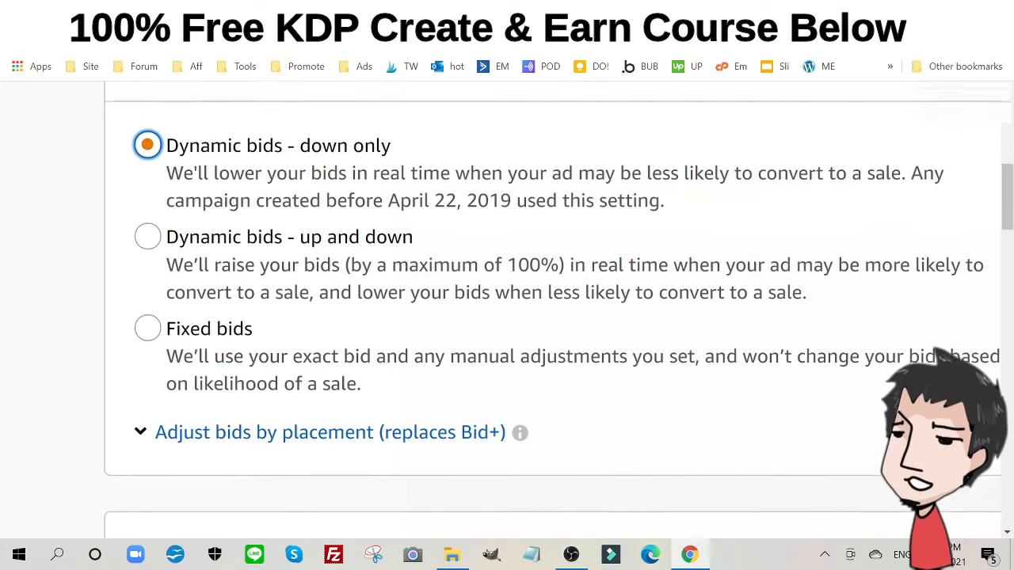
pyautogui.click(338, 198)
pyautogui.click(365, 239)
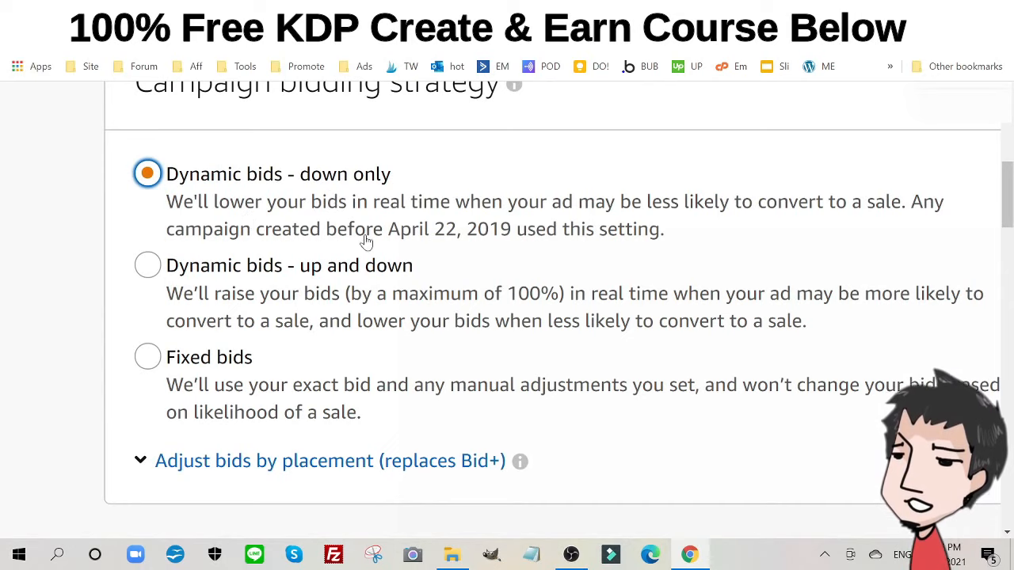
# Set the ad format to Standard ad, without custom text
pyautogui.scroll(-1, 378, 222)
pyautogui.scroll(-5, 181, 182)
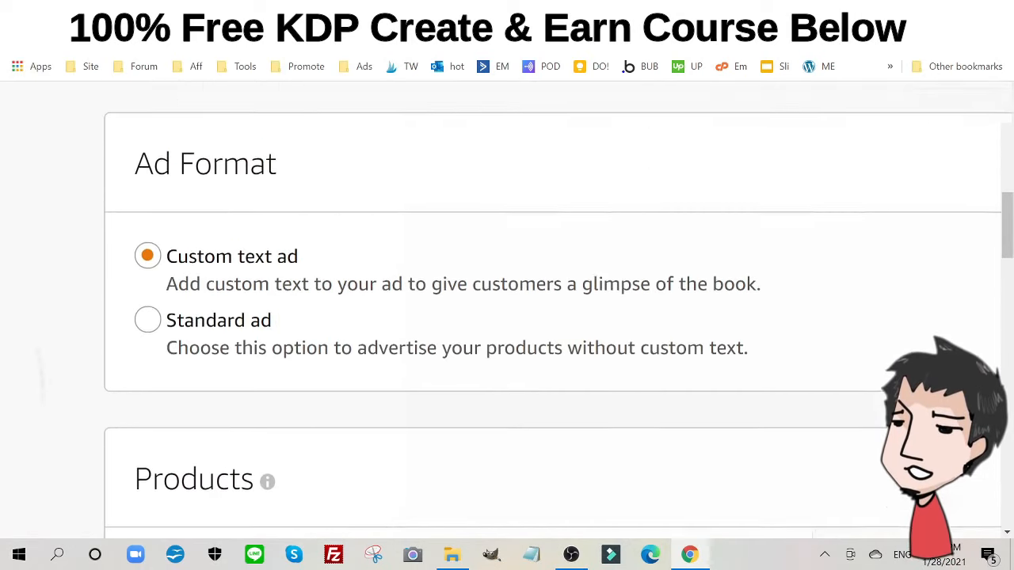
pyautogui.click(242, 237)
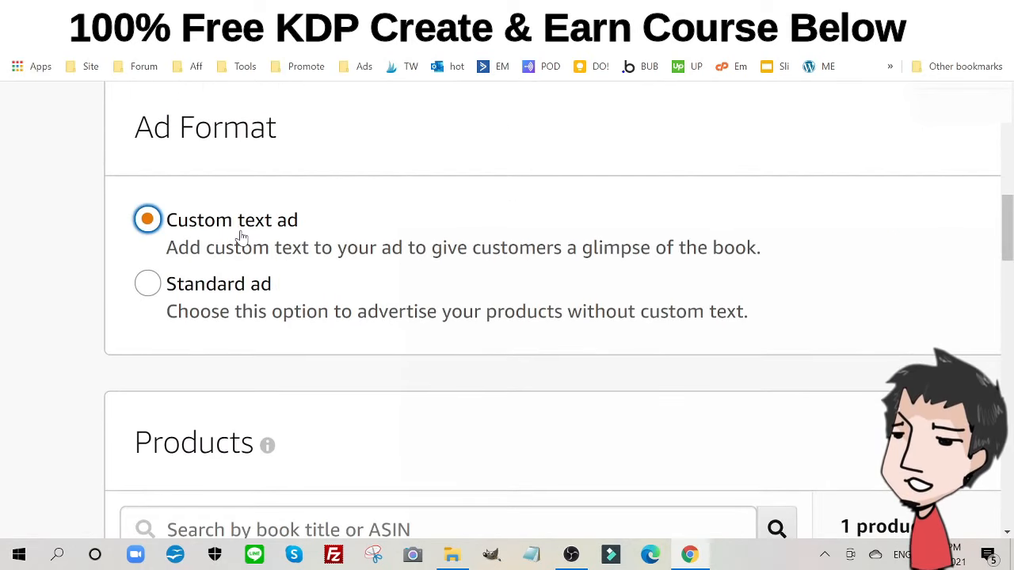
pyautogui.click(143, 293)
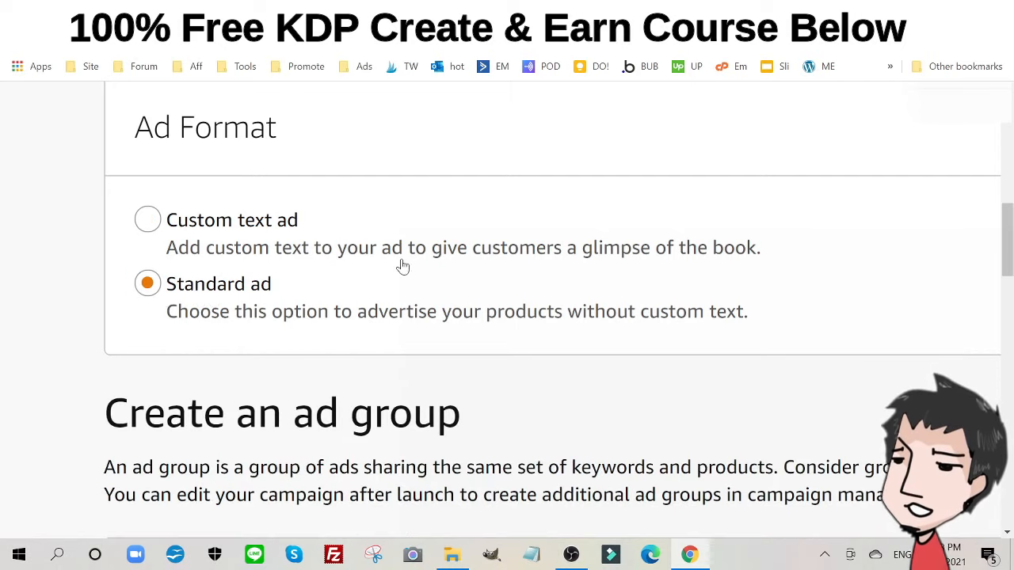
# Review the suggested keywords with their match types and suggested bids in the keyword targeting section
pyautogui.scroll(-5, 400, 264)
pyautogui.scroll(-5, 588, 261)
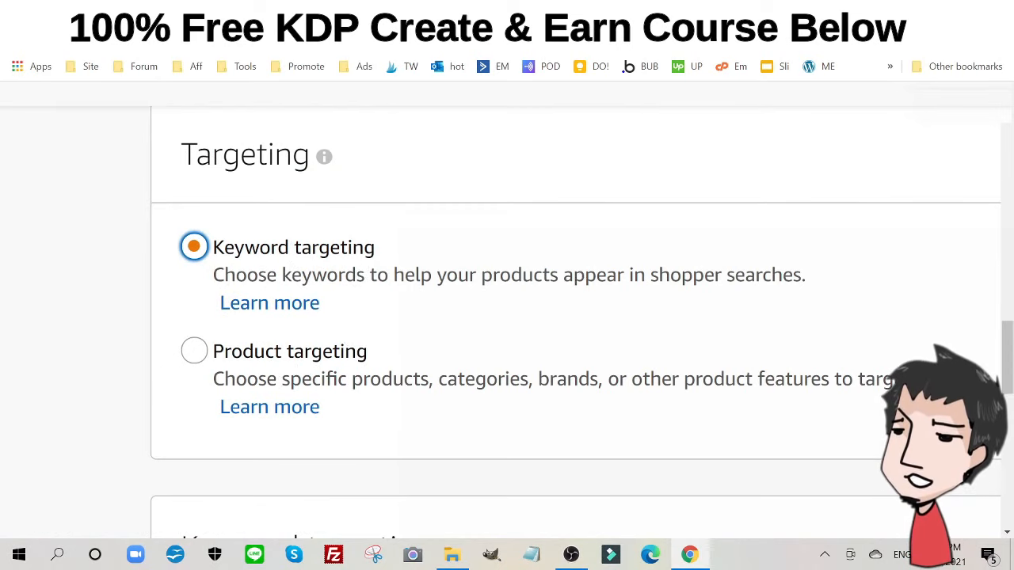
pyautogui.scroll(-6, 498, 277)
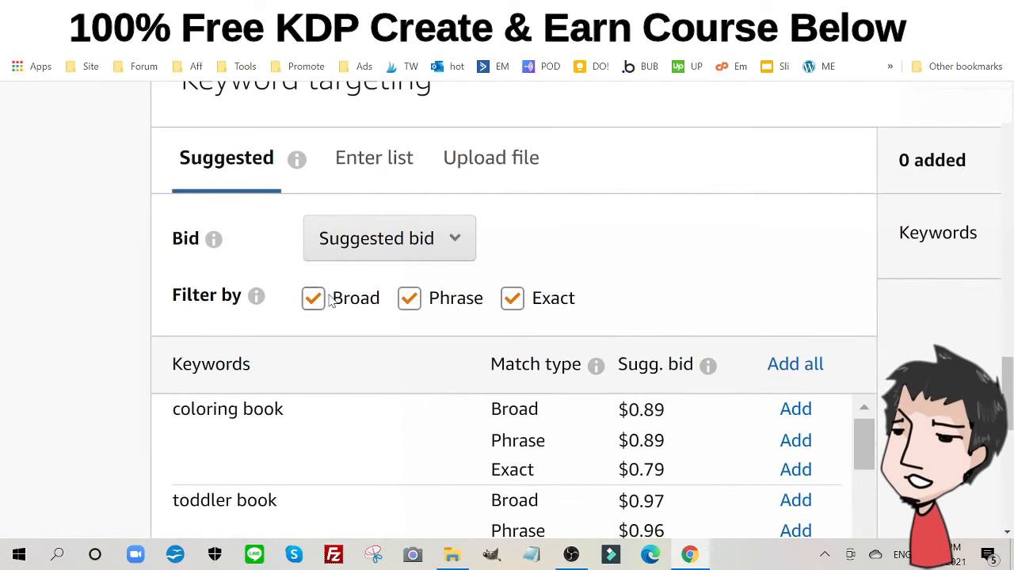
pyautogui.scroll(1, 419, 262)
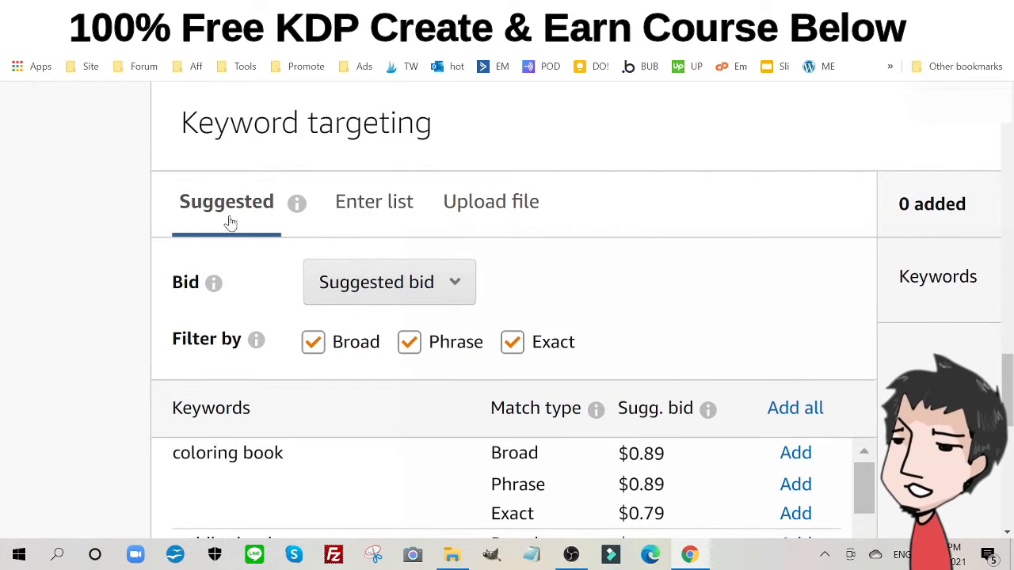
pyautogui.scroll(-1, 443, 396)
pyautogui.scroll(-3, 410, 442)
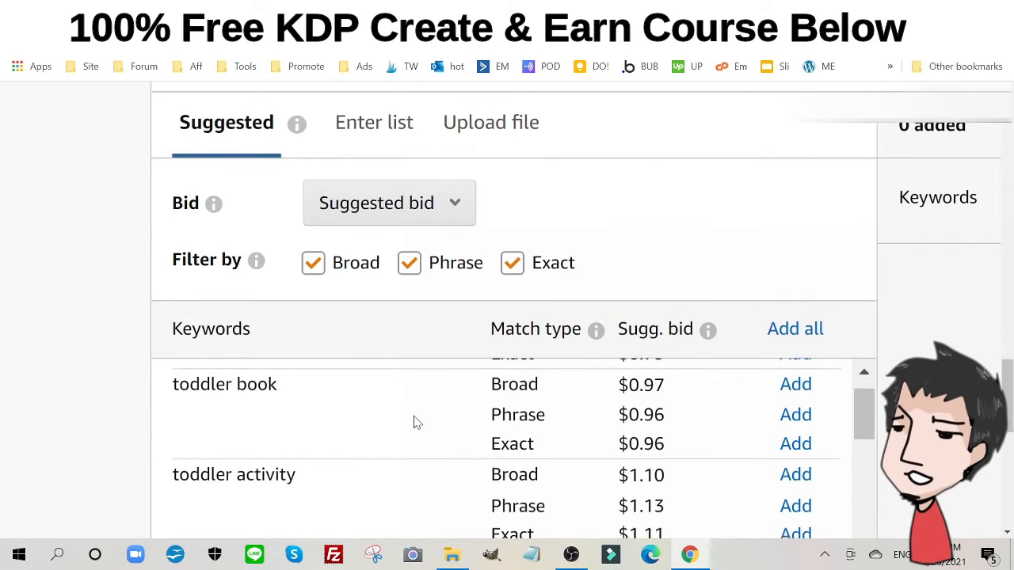
pyautogui.scroll(1, 468, 420)
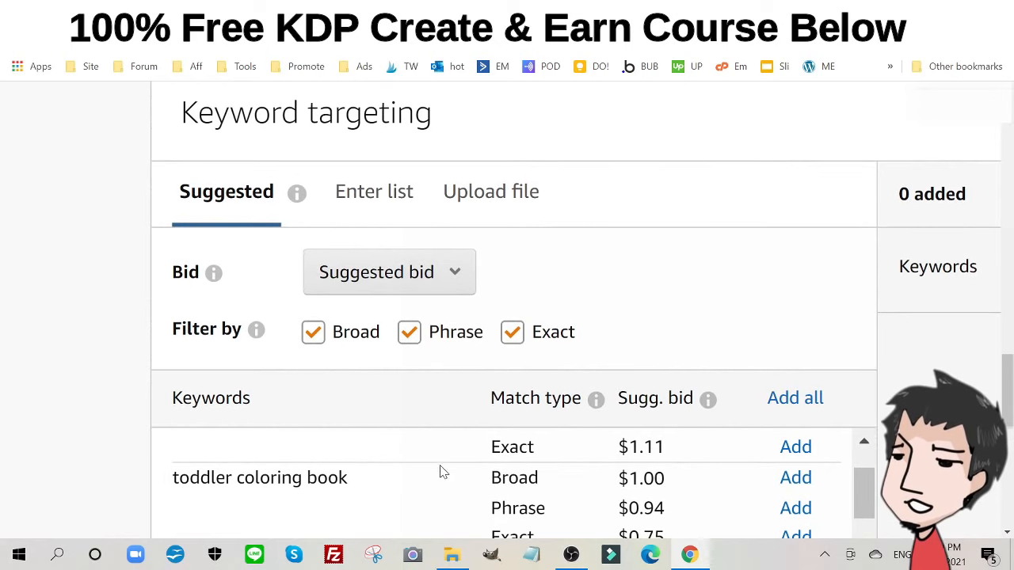
pyautogui.scroll(3, 287, 469)
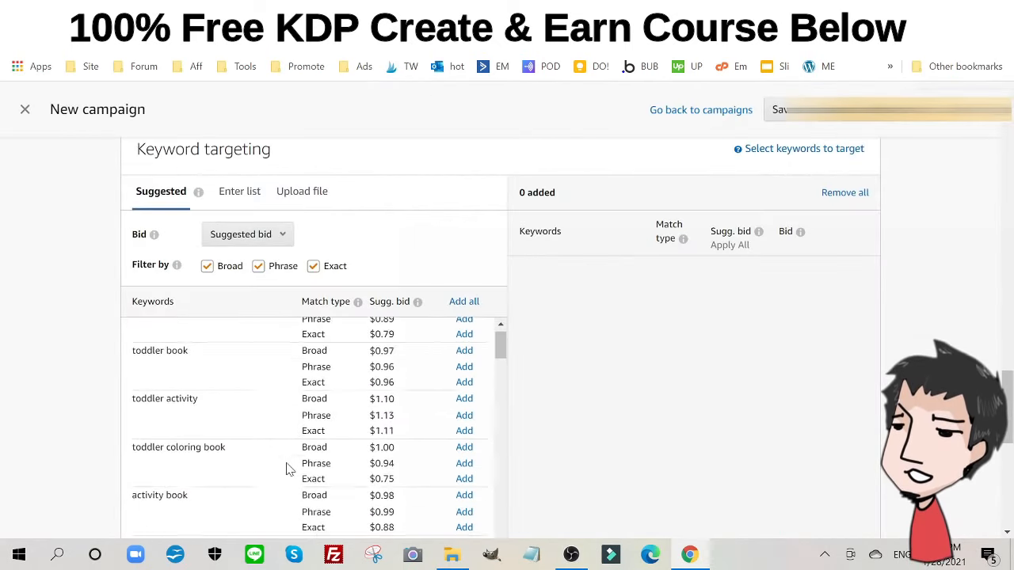
pyautogui.scroll(1, 286, 469)
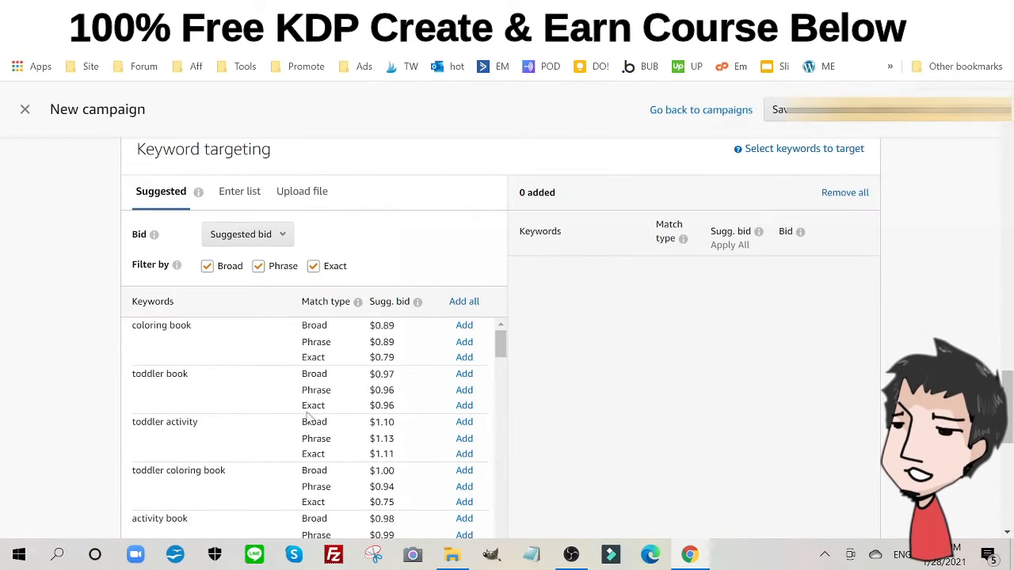
# Switch keyword targeting to a manually entered list and set a custom bid of $0.23
pyautogui.click(238, 196)
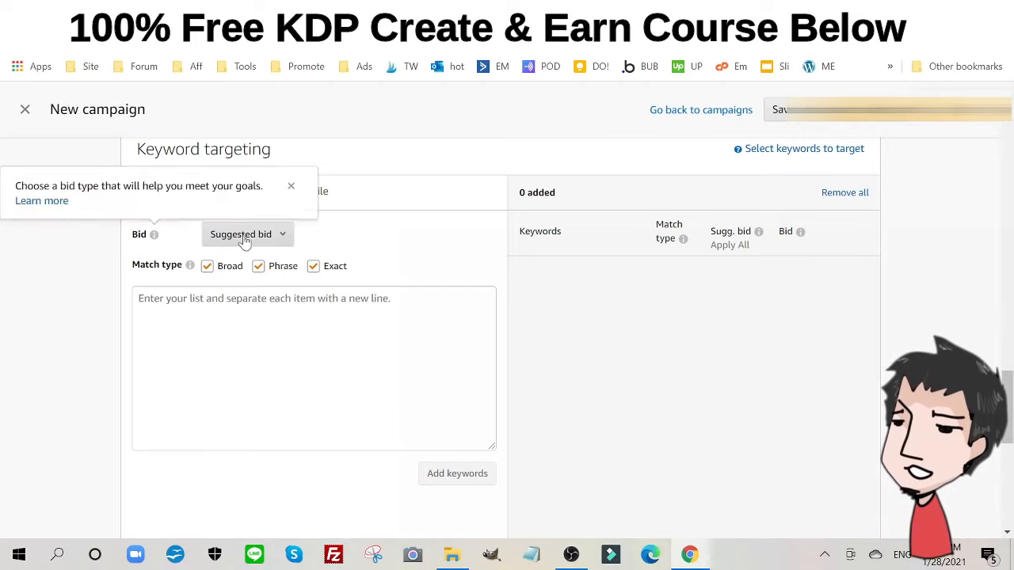
pyautogui.click(252, 239)
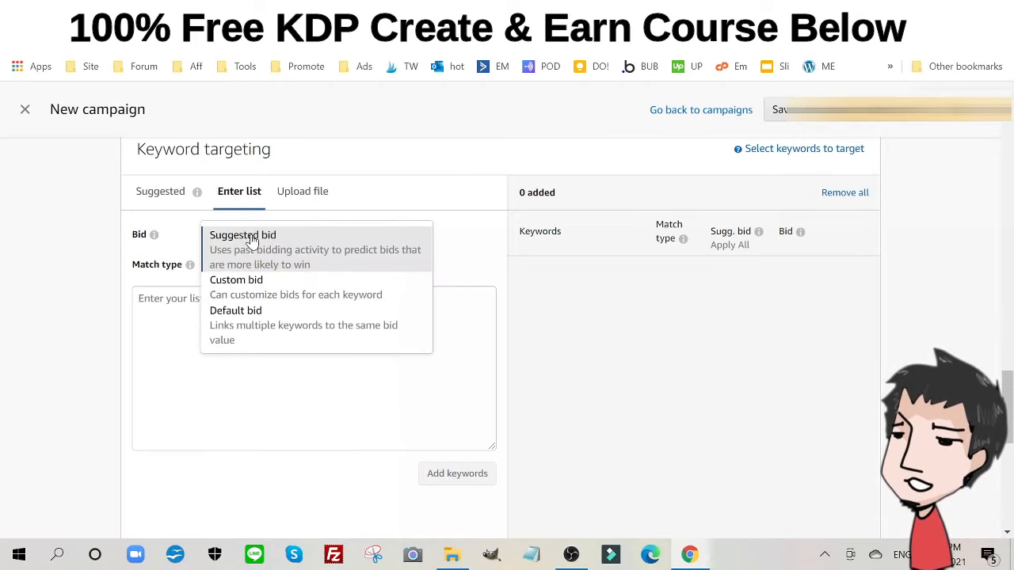
pyautogui.click(244, 289)
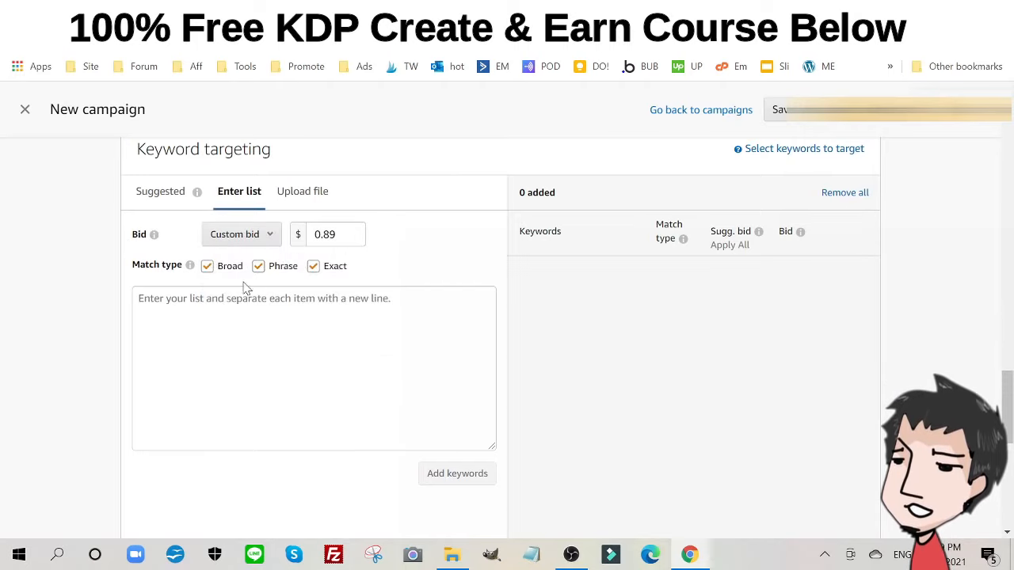
pyautogui.moveTo(337, 234); pyautogui.dragTo(323, 234)
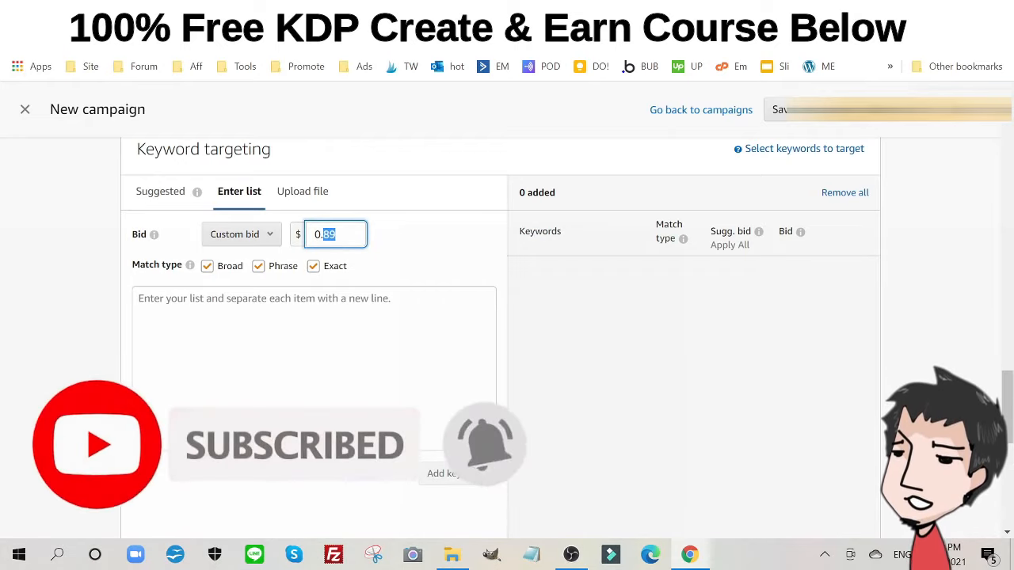
pyautogui.write('23')
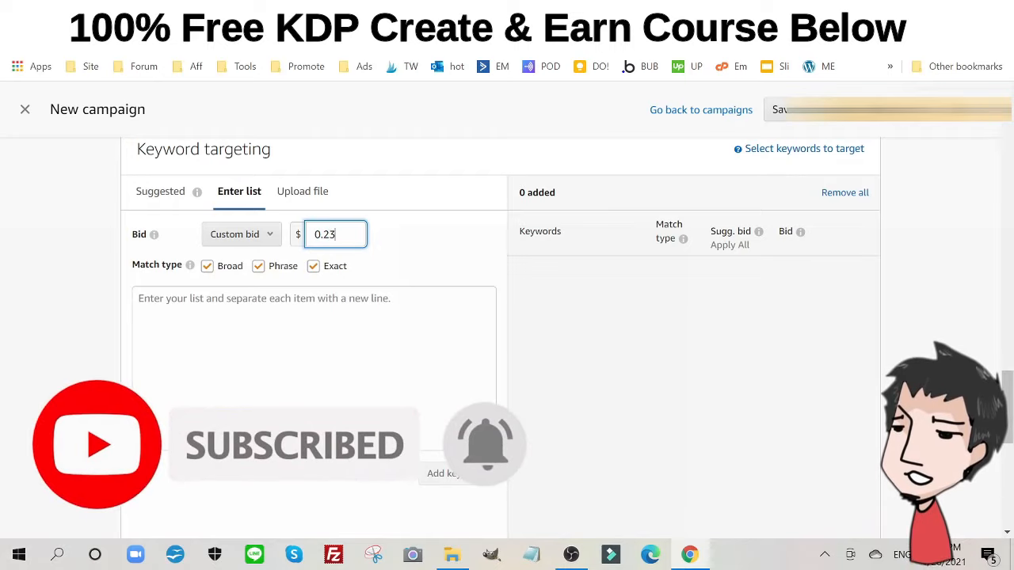
pyautogui.click(403, 239)
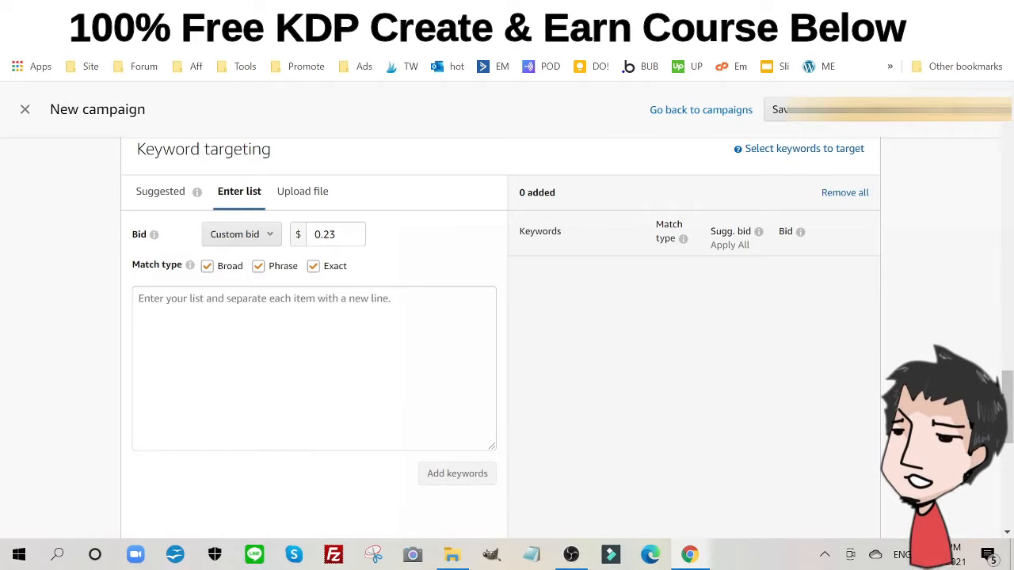
# Limit the keyword list's match type to Phrase by excluding Broad and Exact
pyautogui.click(207, 266)
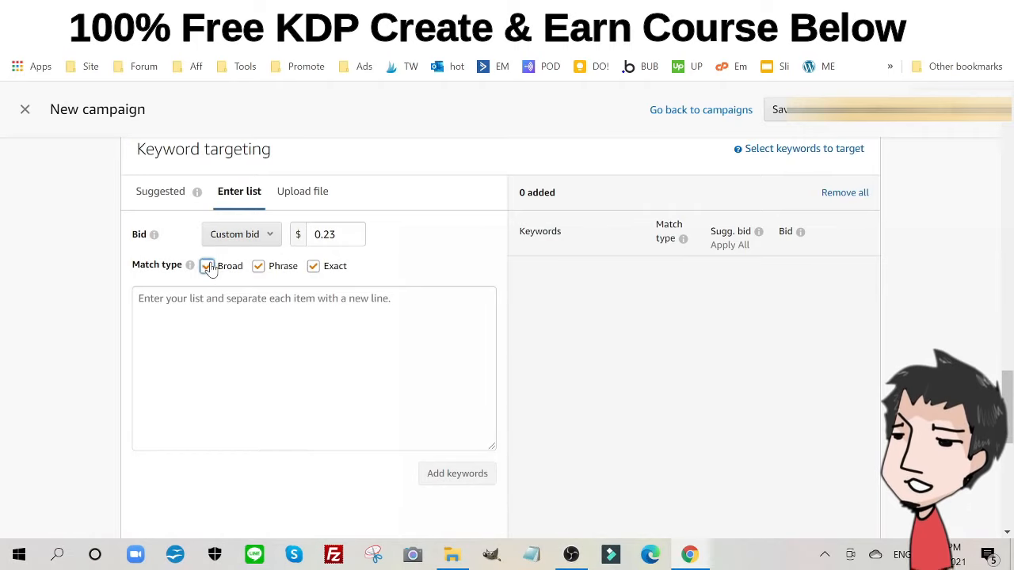
pyautogui.click(314, 268)
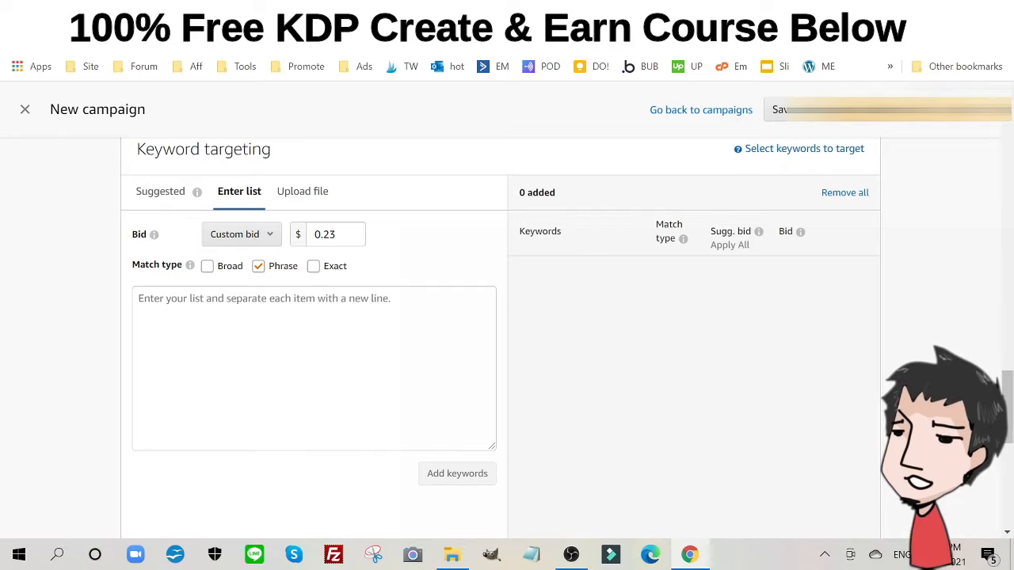